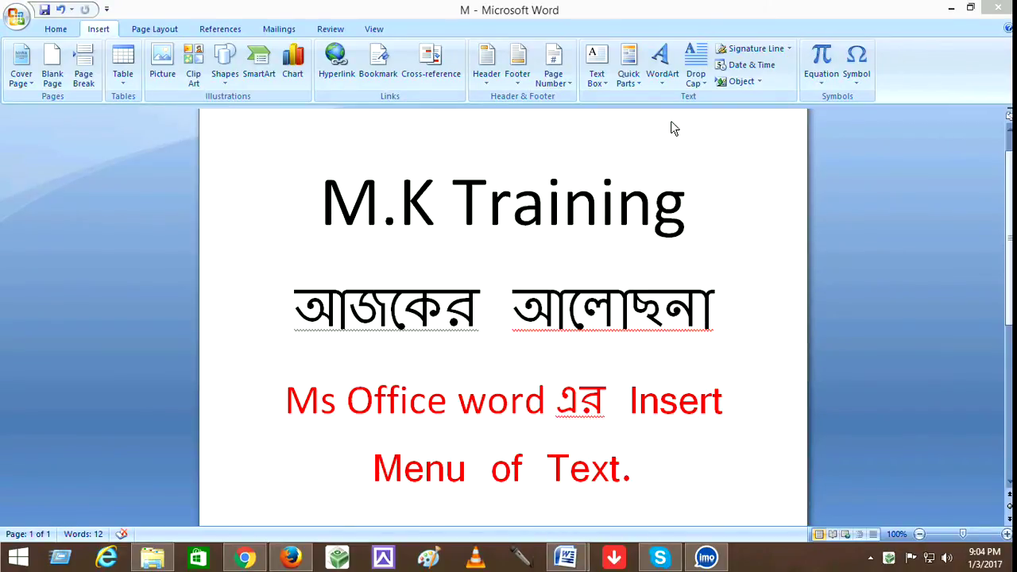
- Switch to the 'head' document, scroll to page 2's HTML Elements section, and show the Text Box gallery
mouse_move(560, 565)
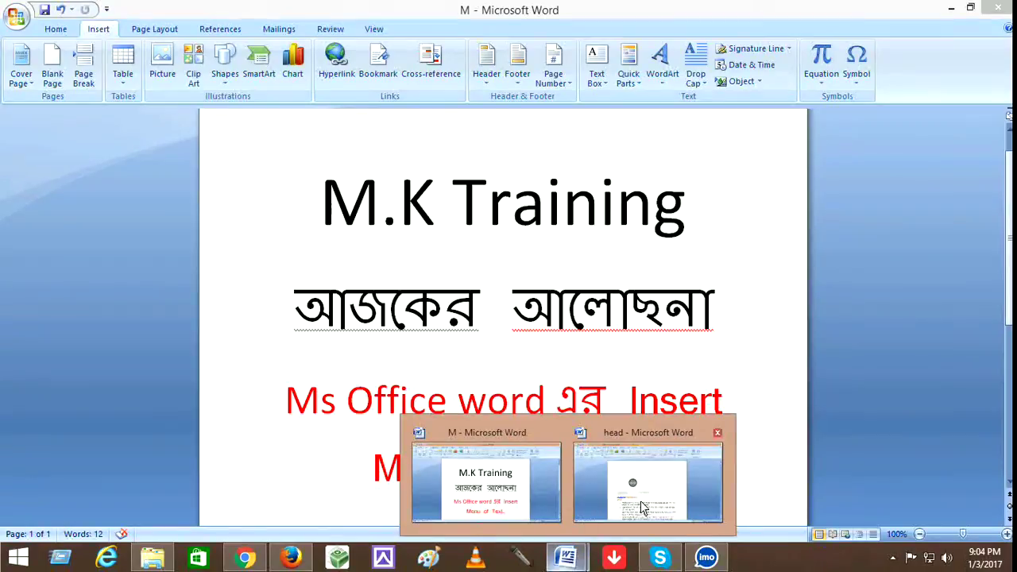
click(642, 513)
scroll(498, 387, up, 4)
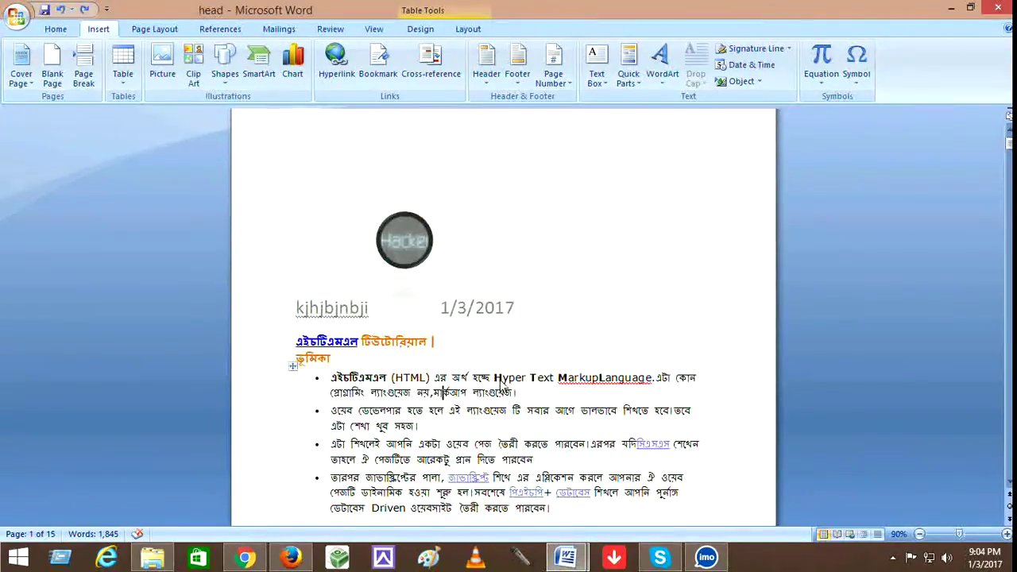
scroll(802, 243, down, 4)
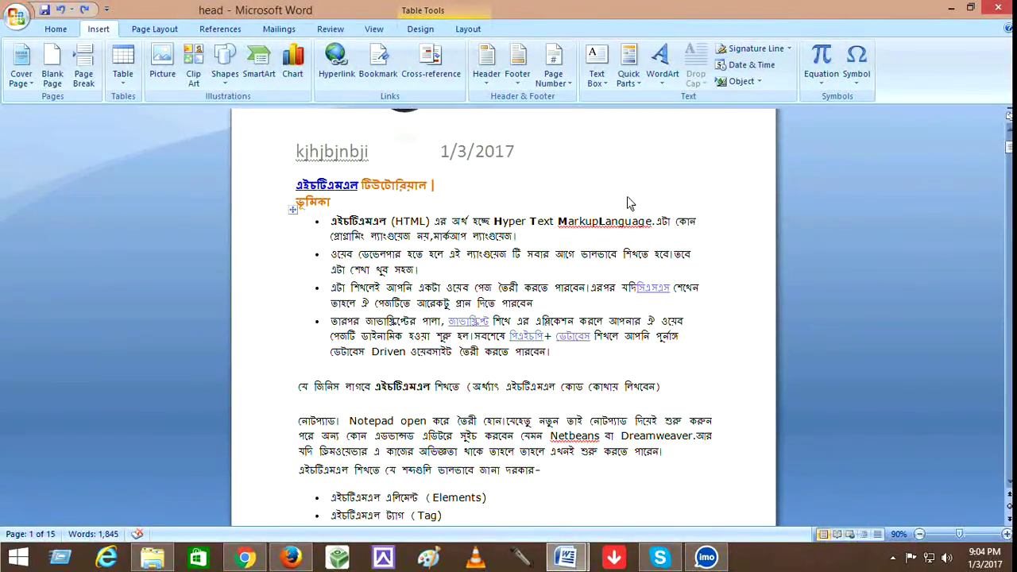
scroll(405, 262, down, 6)
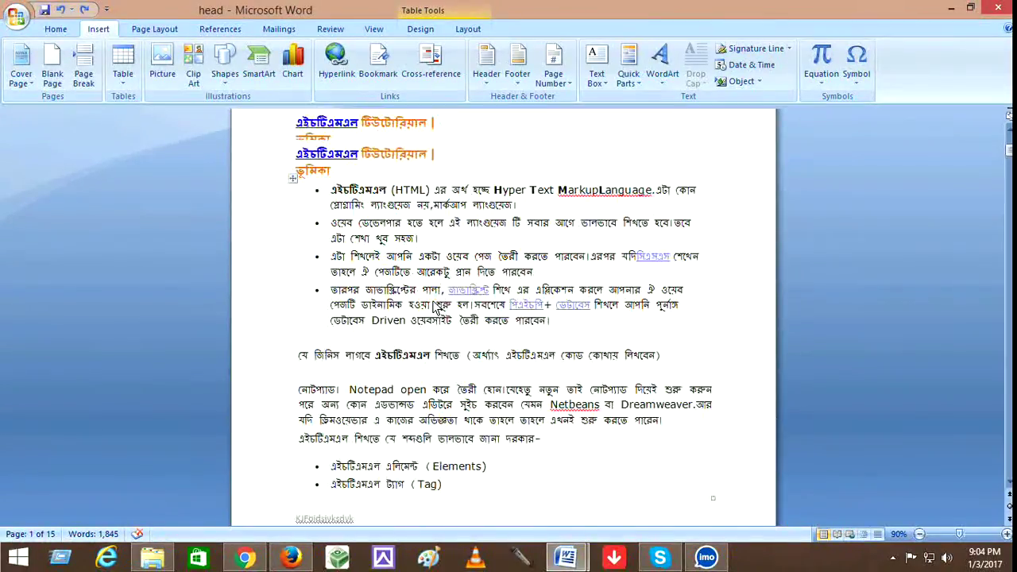
scroll(501, 330, down, 13)
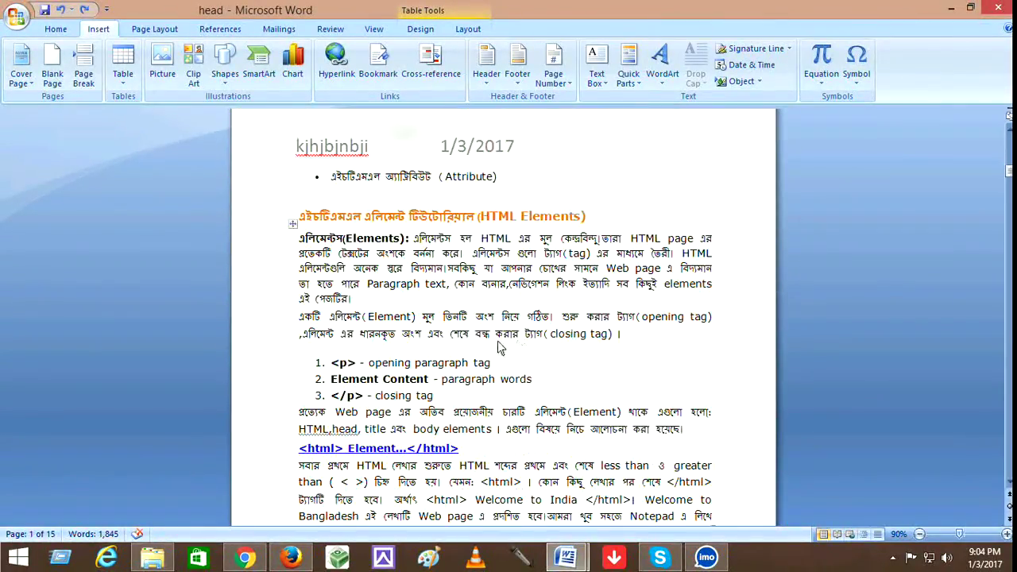
click(596, 76)
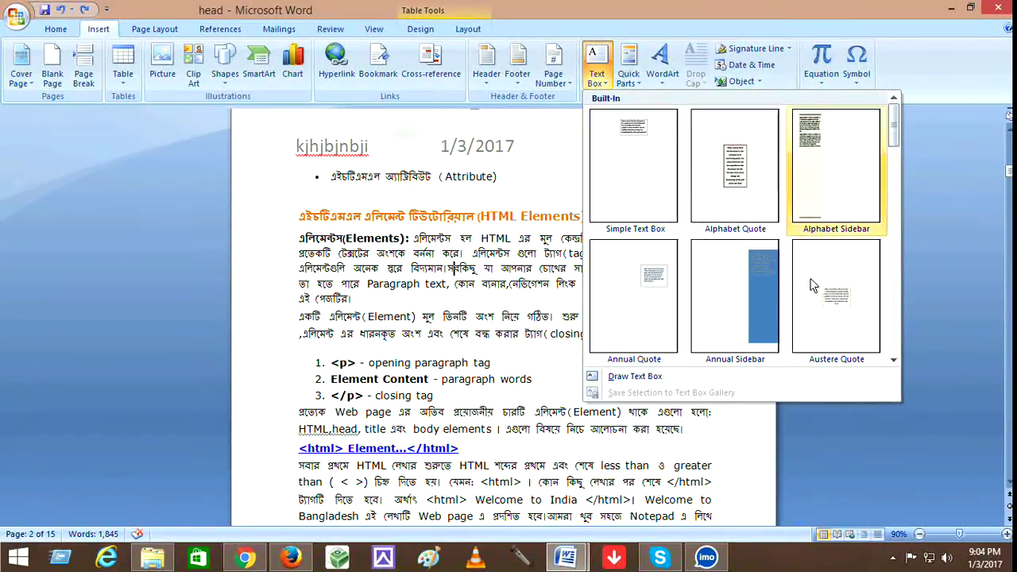
- Insert a Simple Text Box and replace its placeholder with the lines <html>, <body>, <head>
click(633, 167)
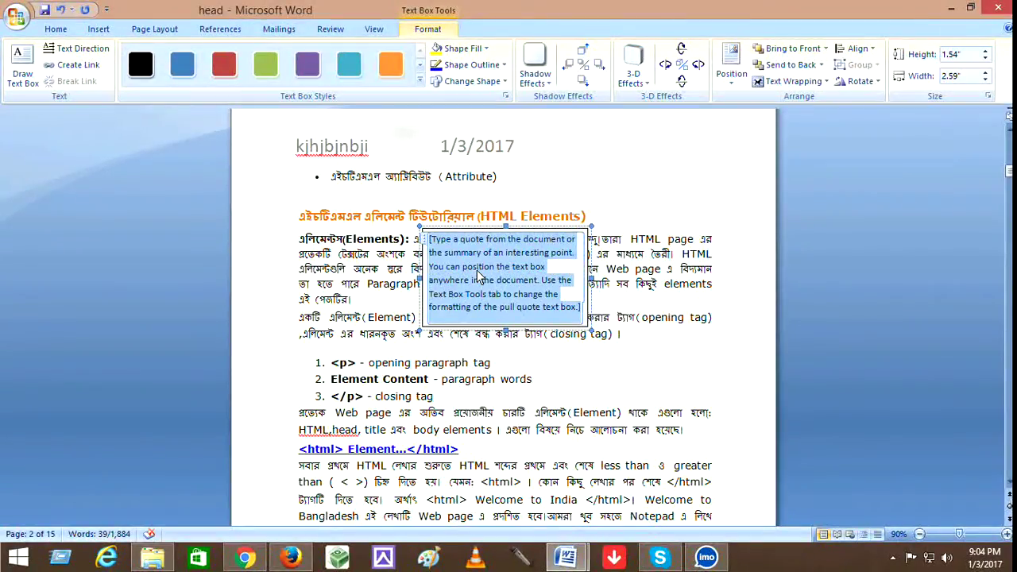
mouse_move(1007, 171)
mouse_down()
mouse_move(1004, 147)
mouse_move(1006, 178)
mouse_move(1006, 170)
mouse_up()
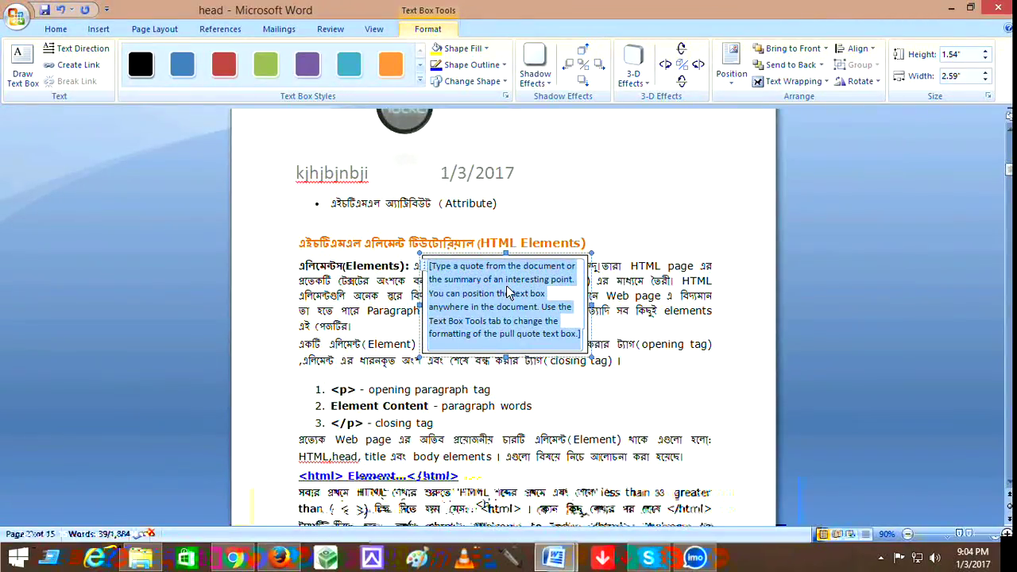
key(Delete)
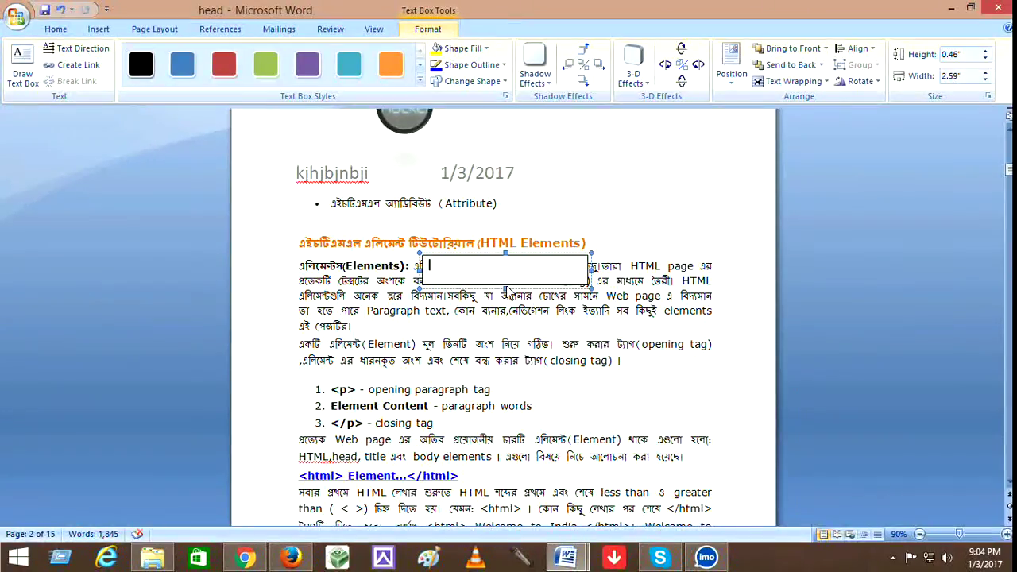
text(<html>  <body>  <head>)
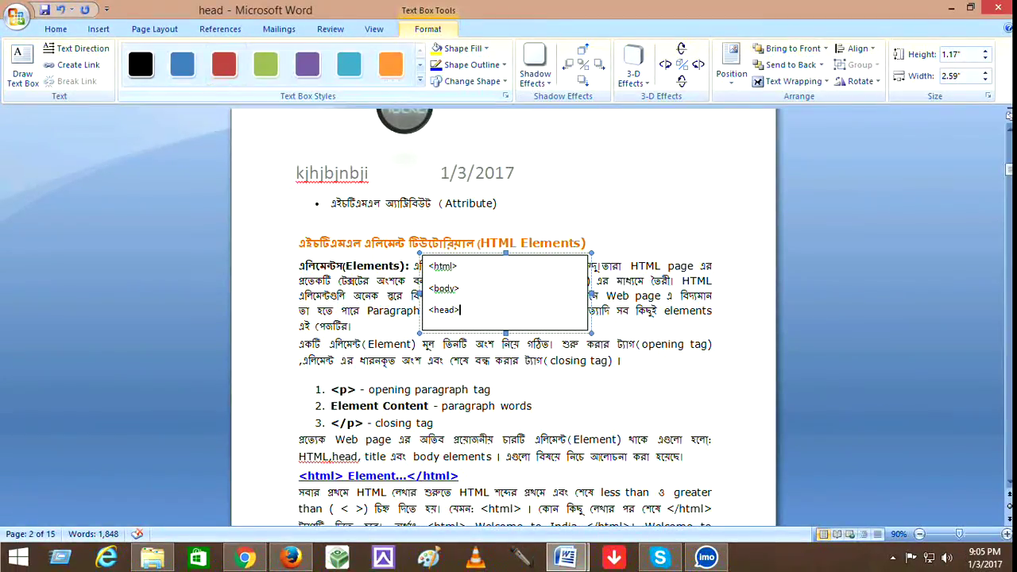
click(103, 30)
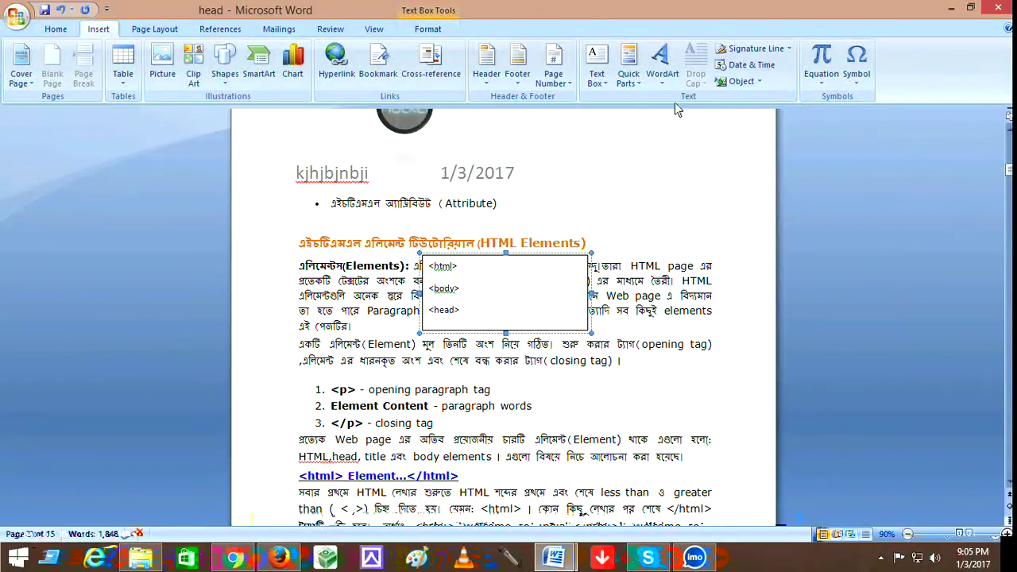
- Draw a small extra text box inside the tag box, then delete it
click(611, 85)
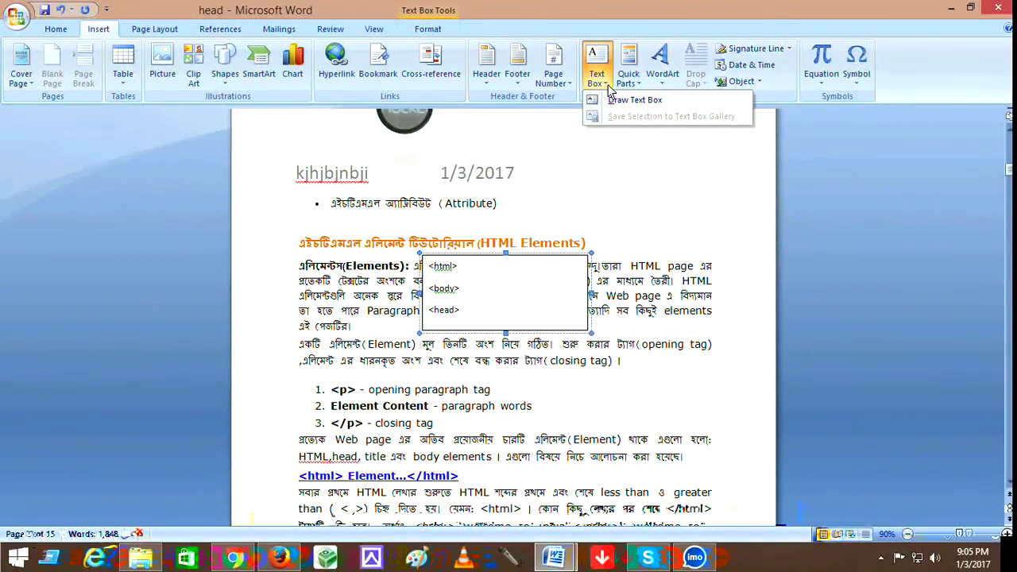
click(617, 99)
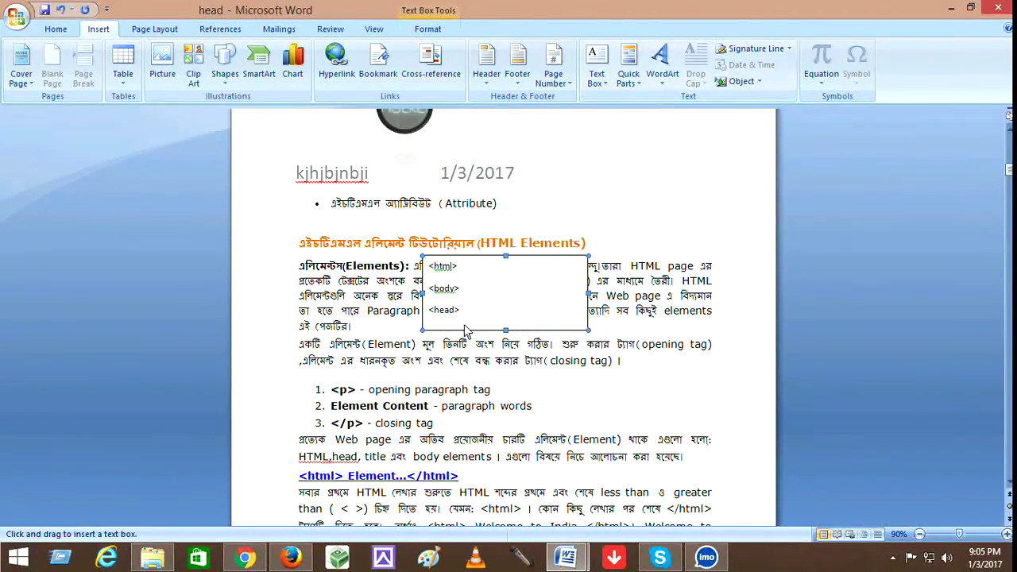
drag(467, 285, 488, 300)
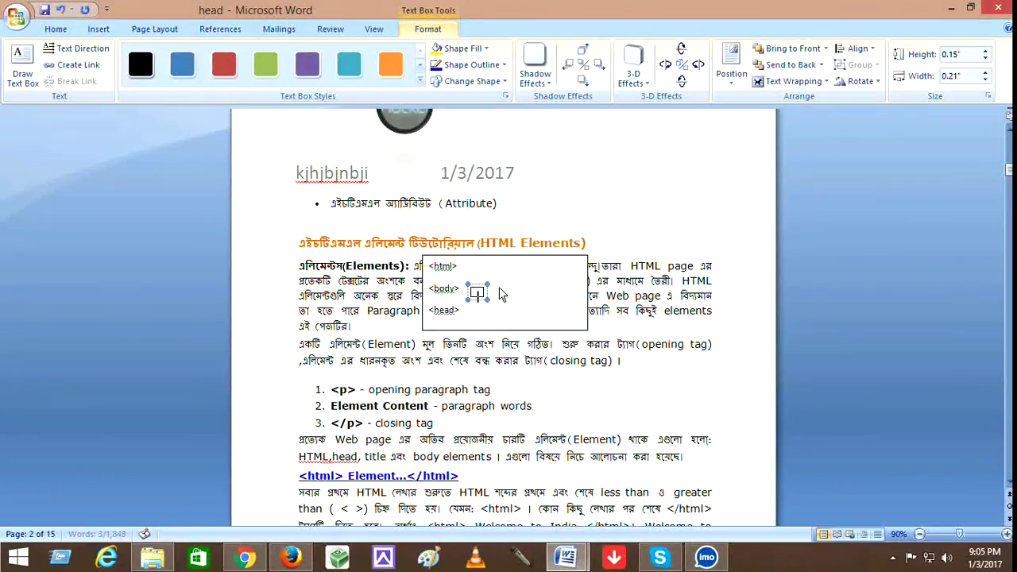
key(Delete)
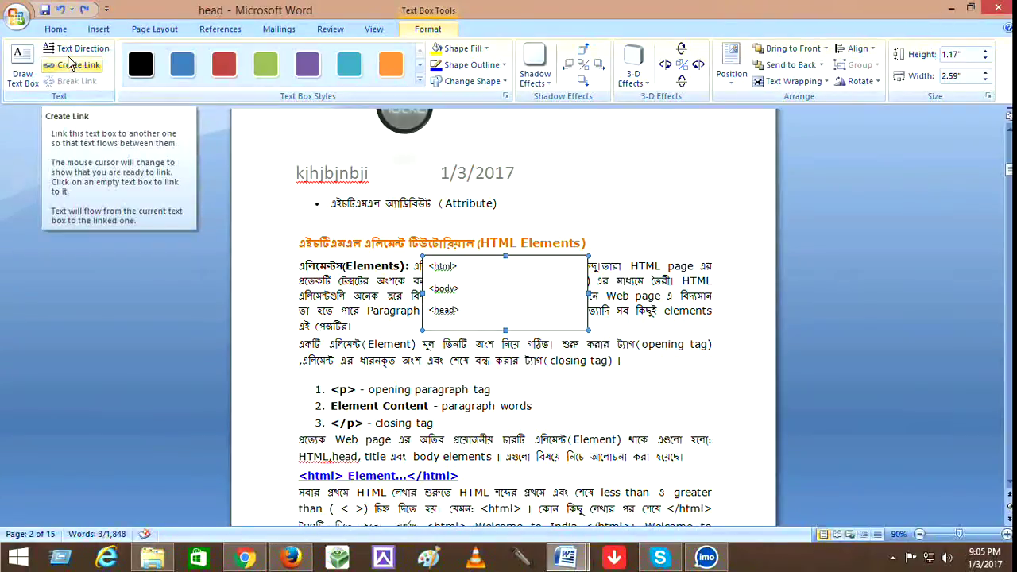
click(97, 30)
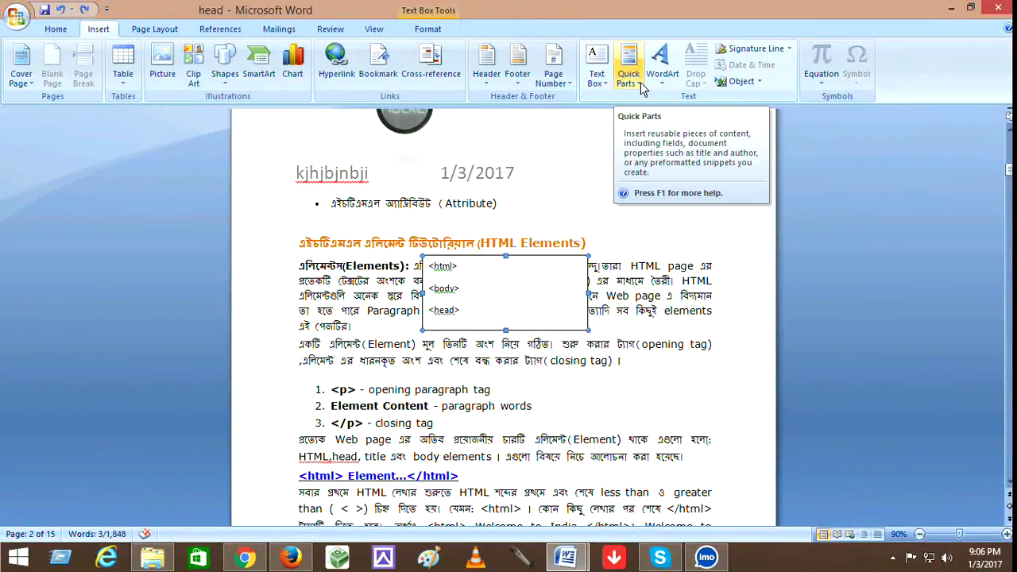
- Convert the selected <html>, <body>, <head> lines into slanted Arial Black 36 WordArt
click(667, 85)
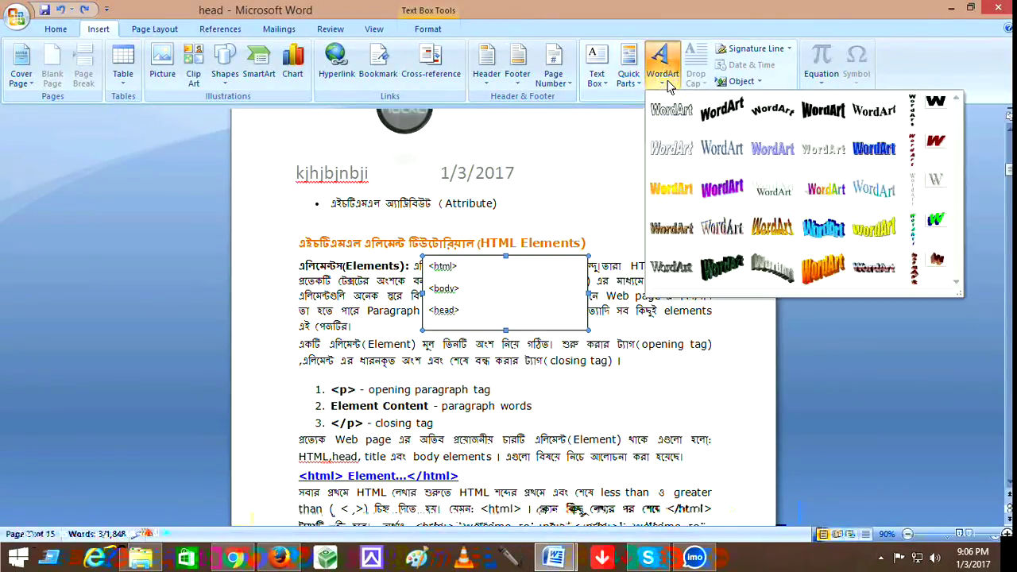
click(449, 278)
drag(433, 265, 465, 316)
click(661, 76)
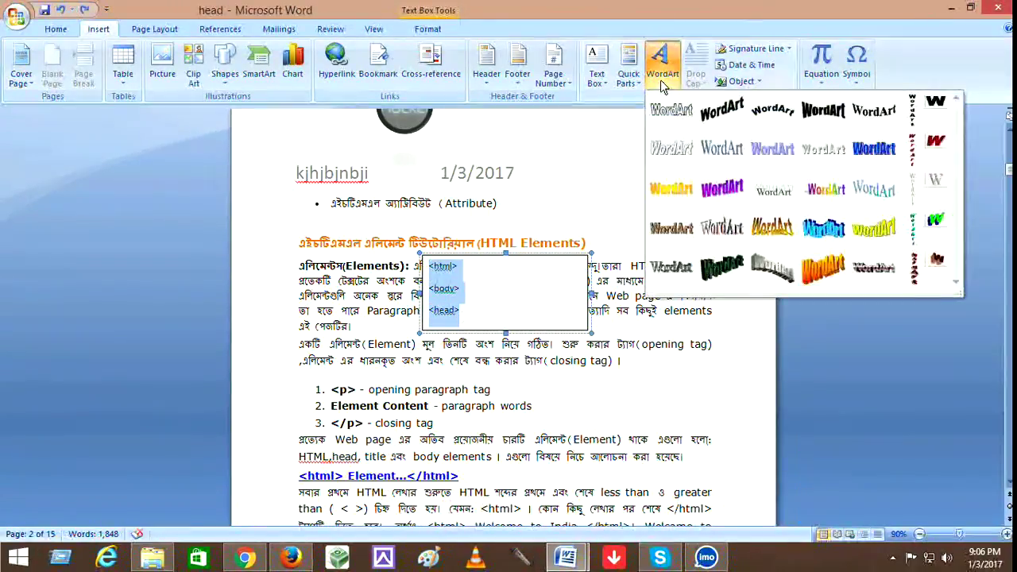
click(712, 116)
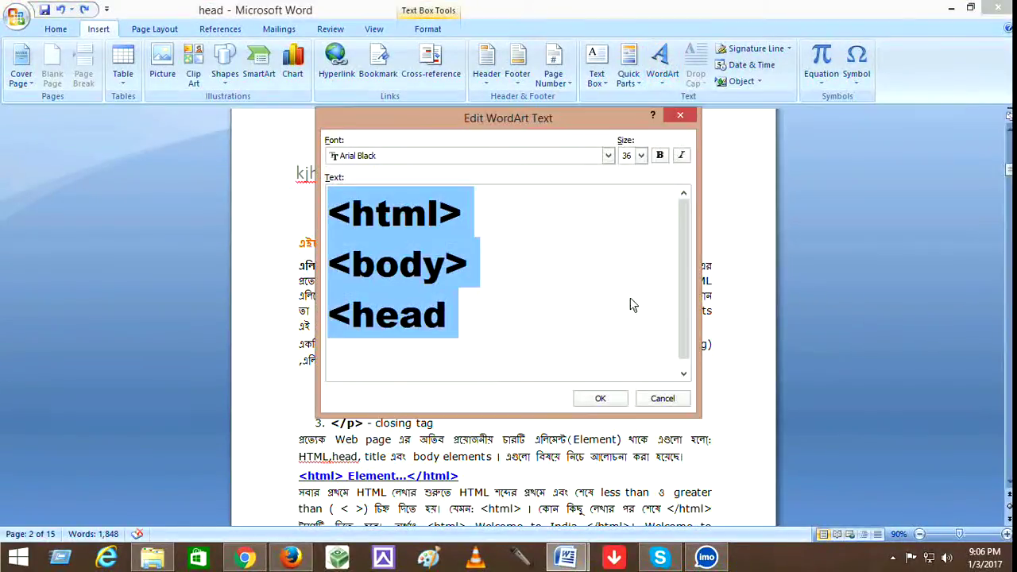
click(612, 405)
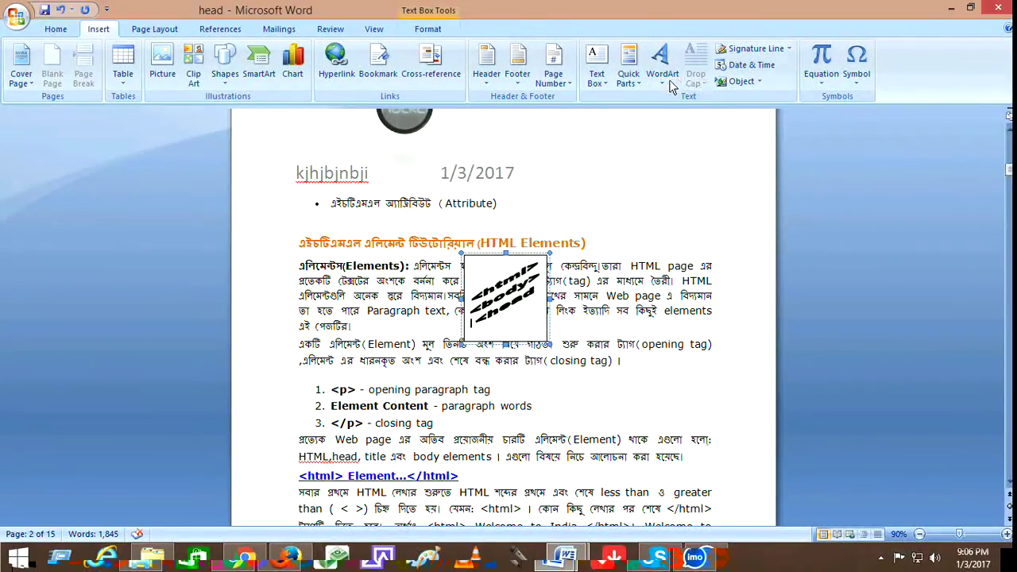
click(669, 80)
- Add a slanted gold 'Your Text Here' WordArt beside the tag WordArt
click(755, 225)
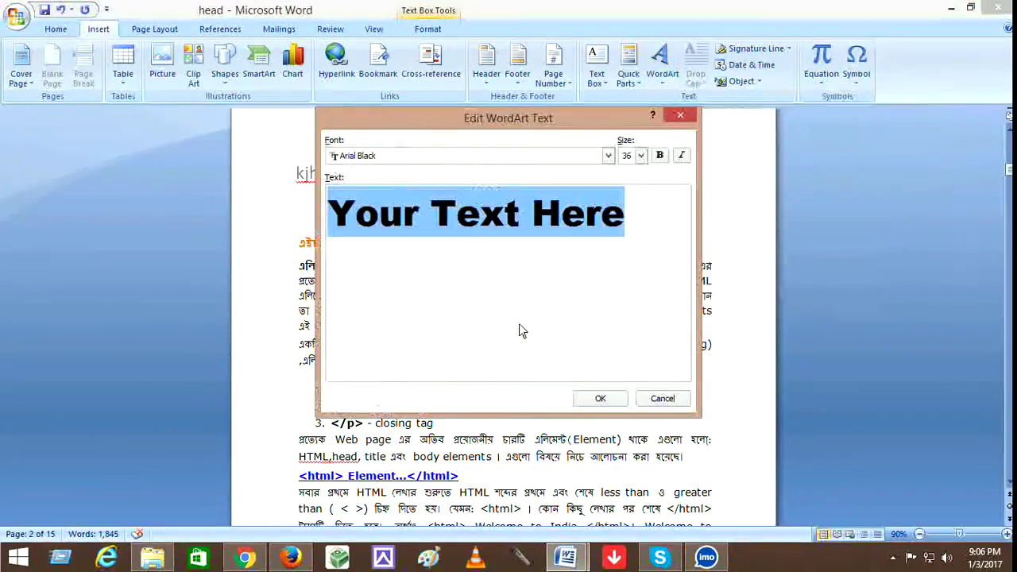
click(601, 398)
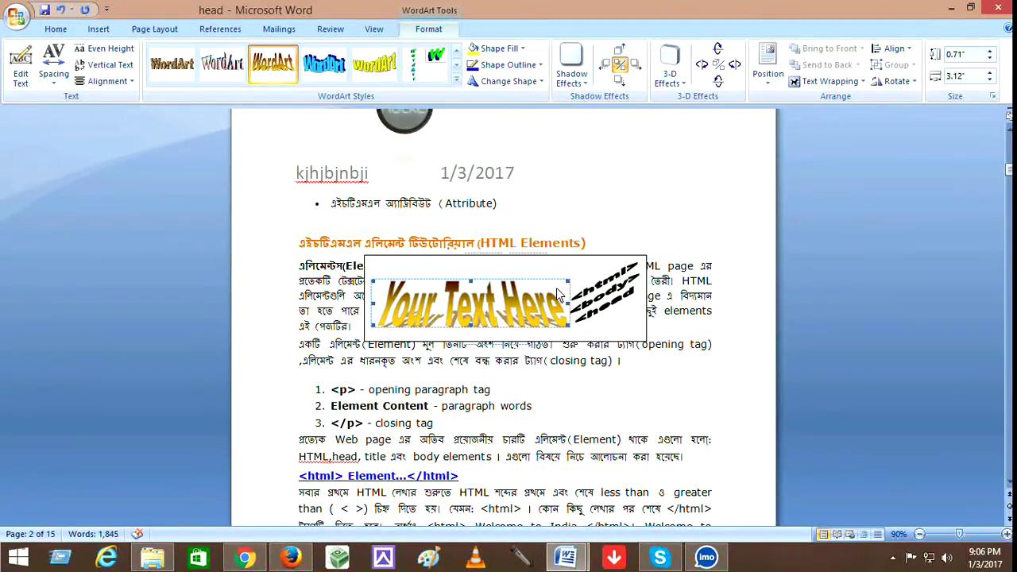
click(588, 287)
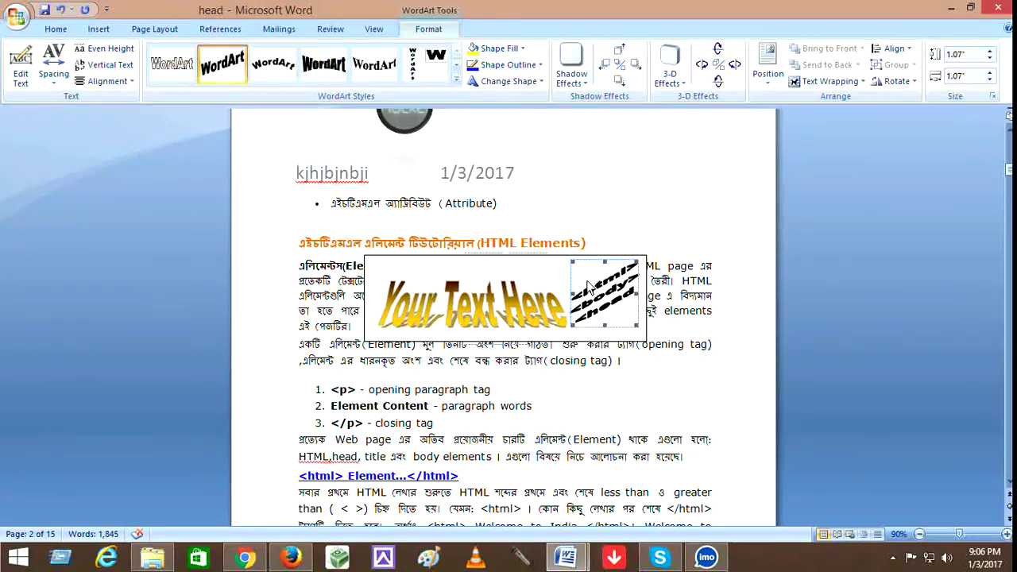
click(468, 303)
click(480, 314)
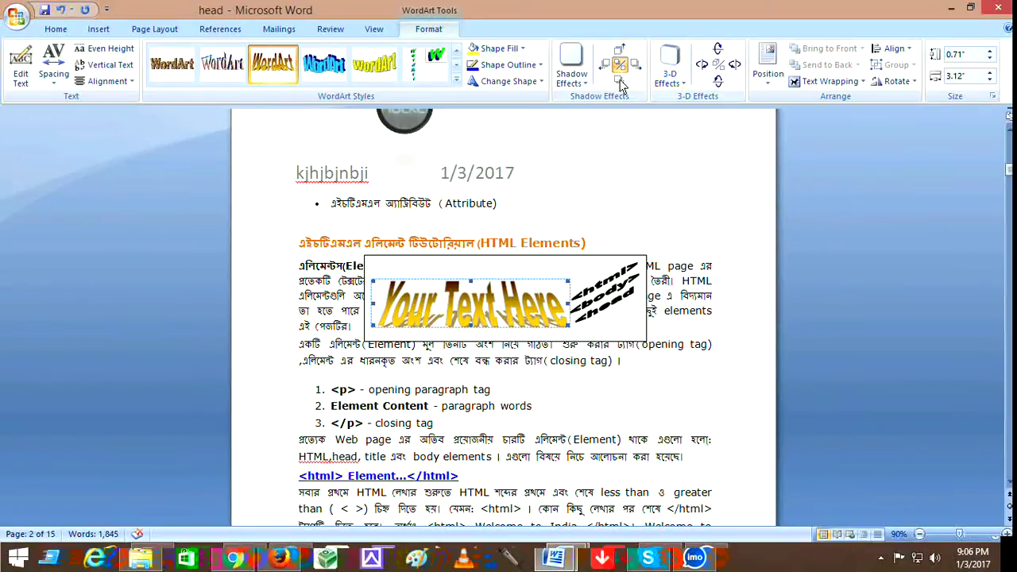
- Add a rainbow-coloured WordArt style 16 'Your Text Here' title above it
click(92, 32)
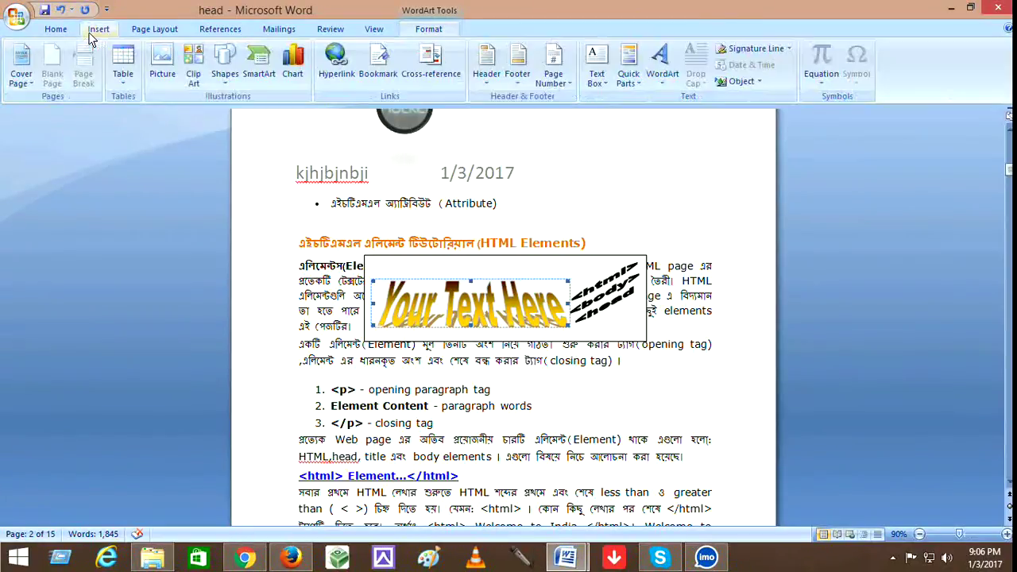
click(660, 80)
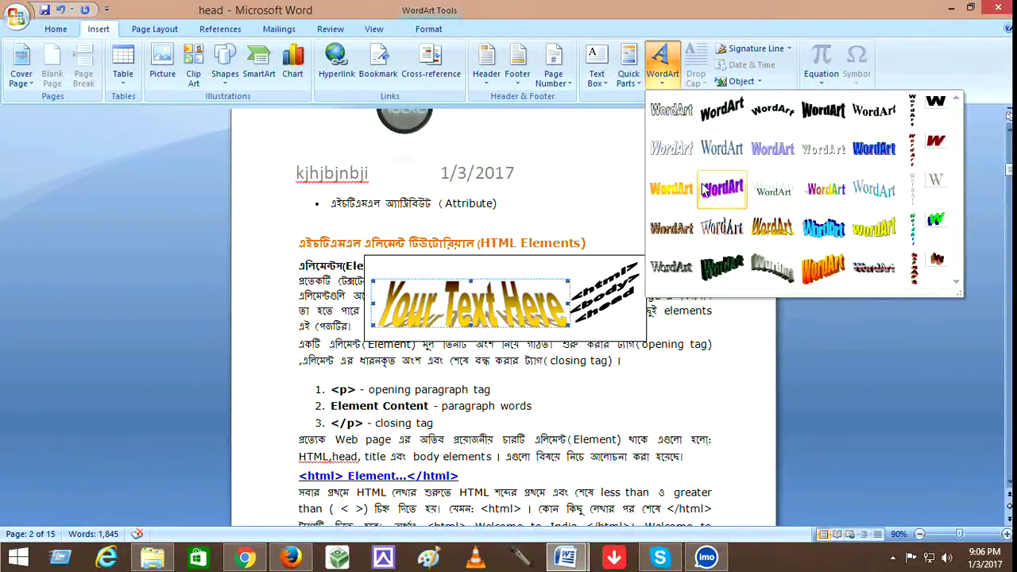
click(831, 192)
click(597, 399)
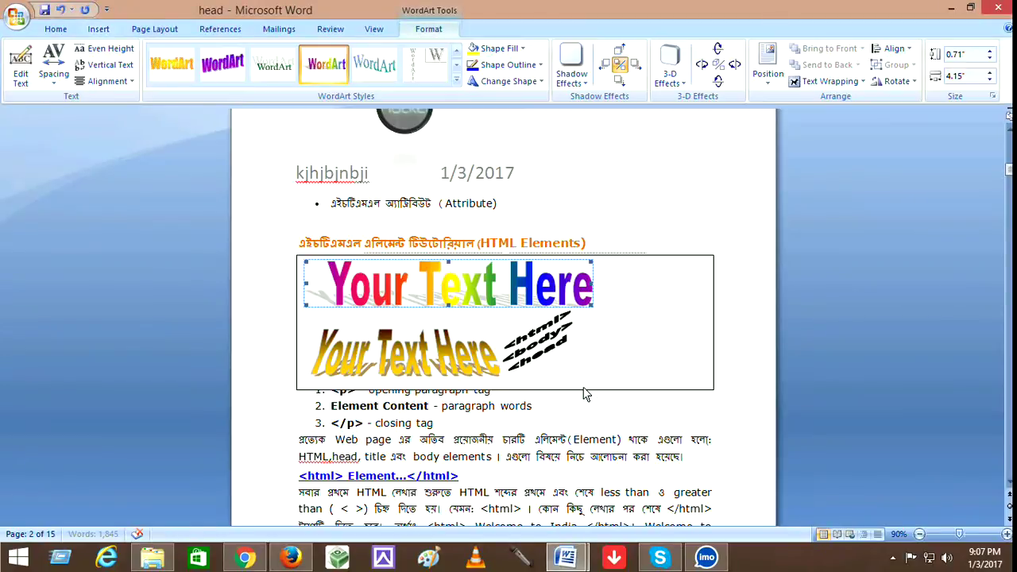
click(887, 309)
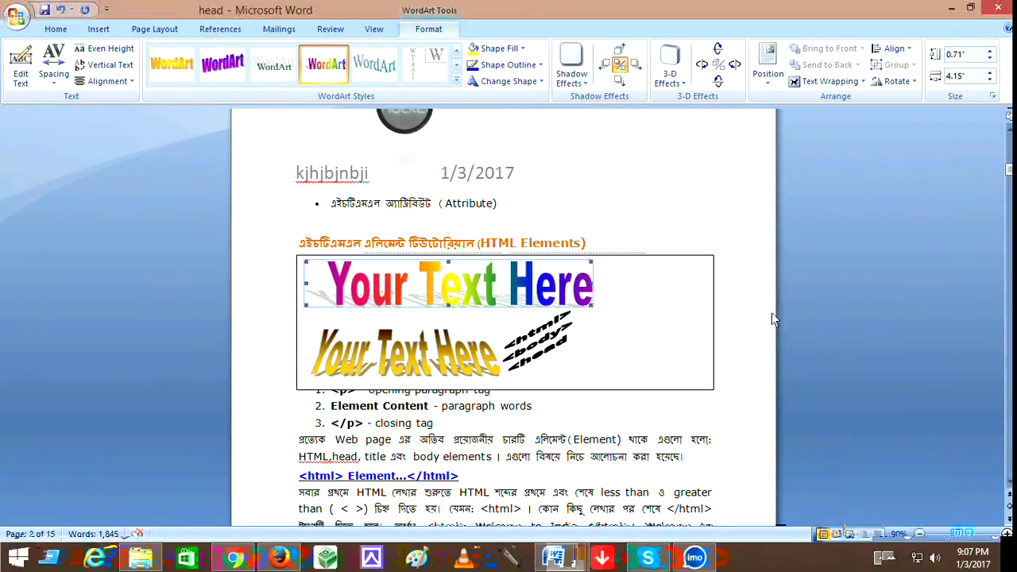
- With the tag WordArt selected, try a Signature Line and close the digital signature notice
click(559, 337)
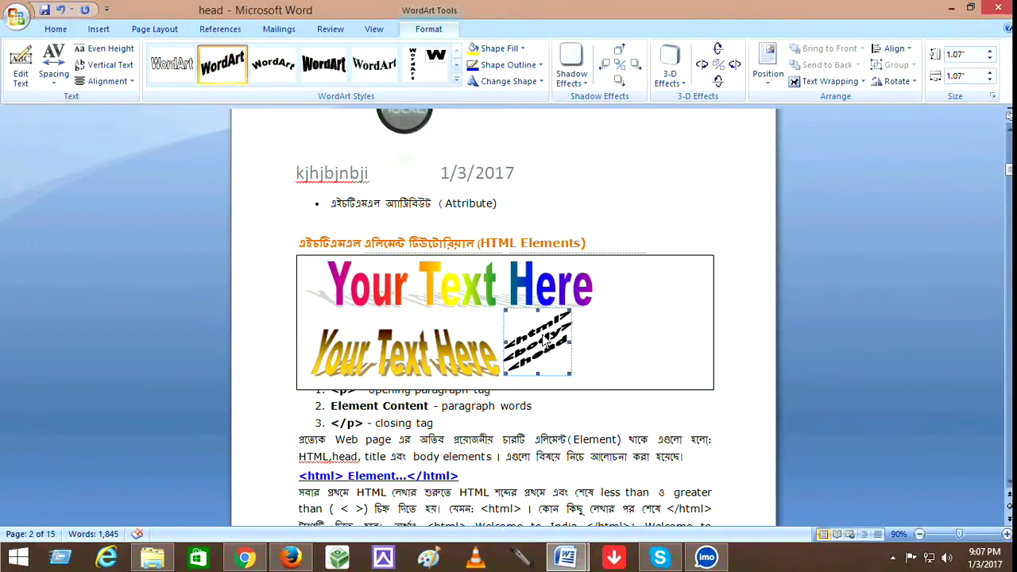
click(95, 31)
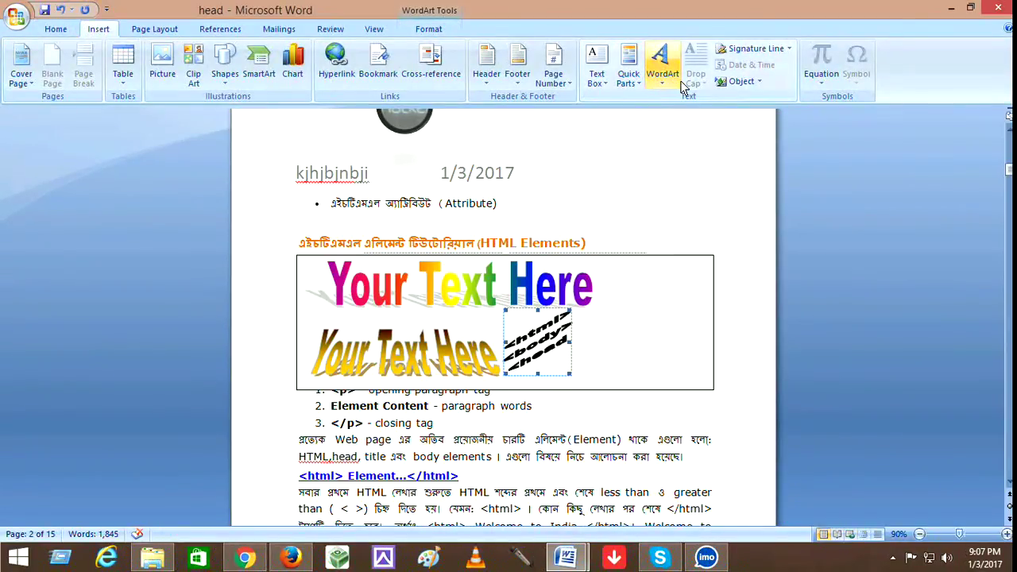
click(768, 50)
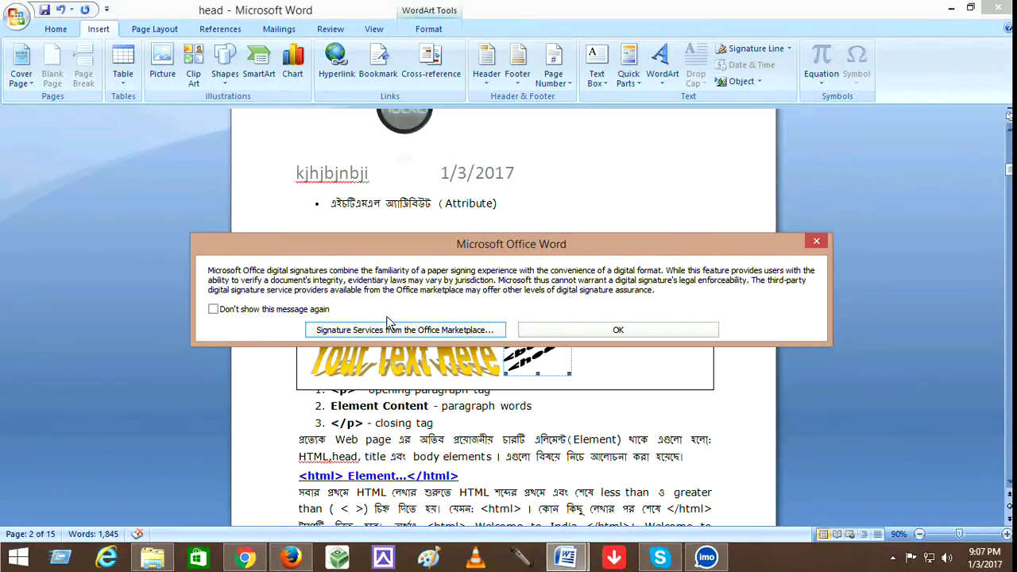
click(818, 246)
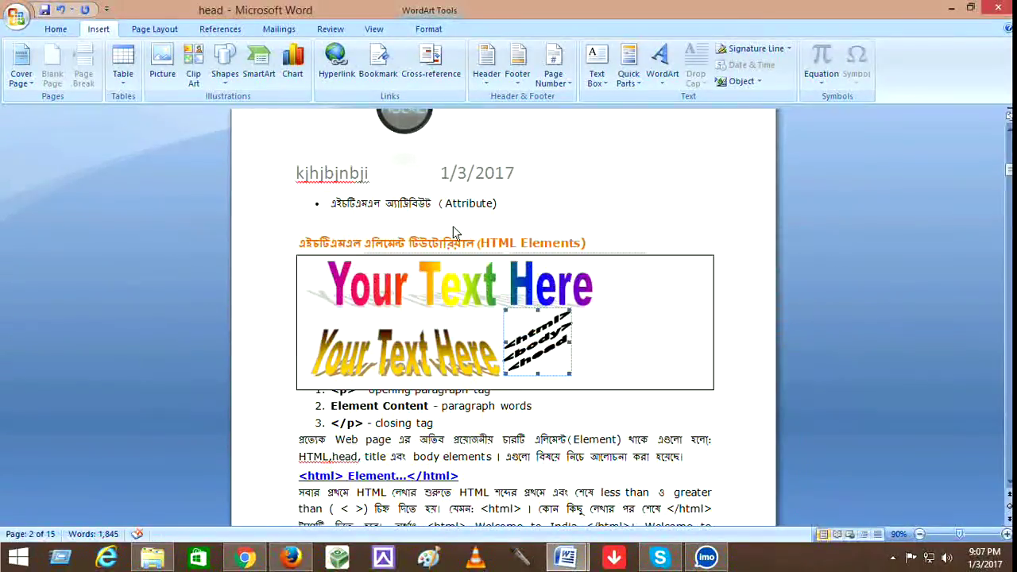
- Embed a Microsoft Equation 3.0 object in the Bengali paragraph below the WordArt box
click(759, 83)
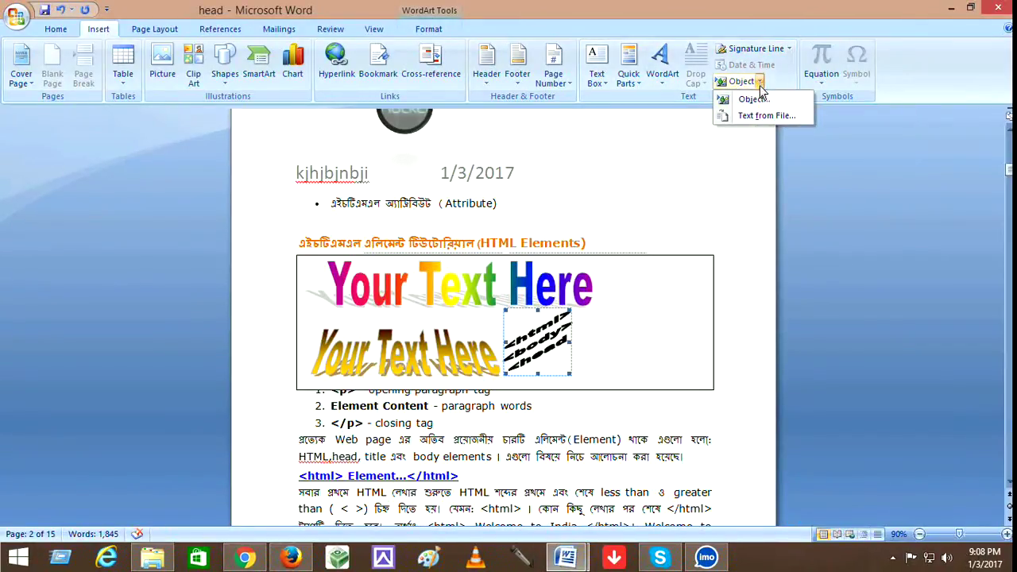
click(751, 98)
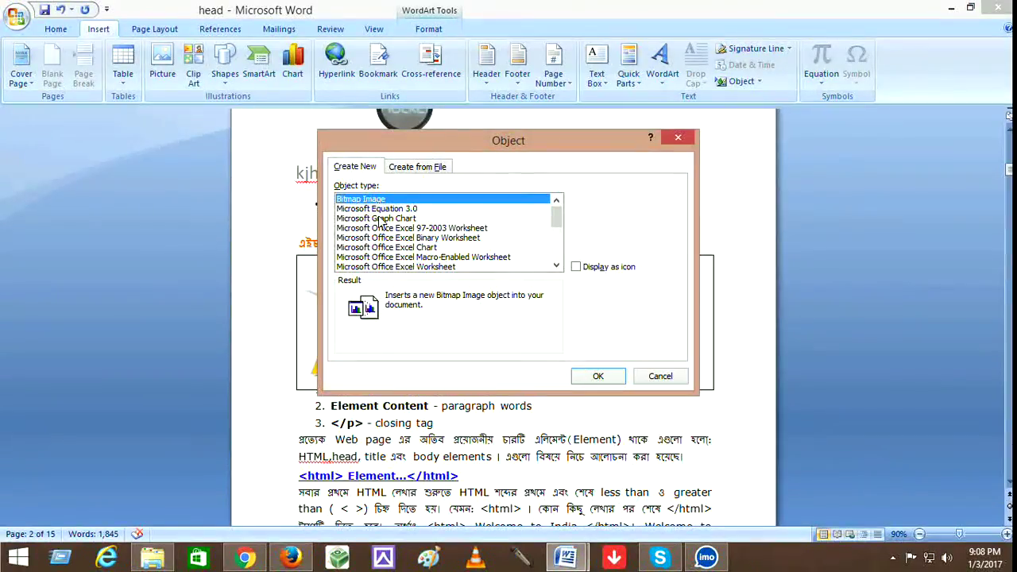
click(679, 141)
click(531, 457)
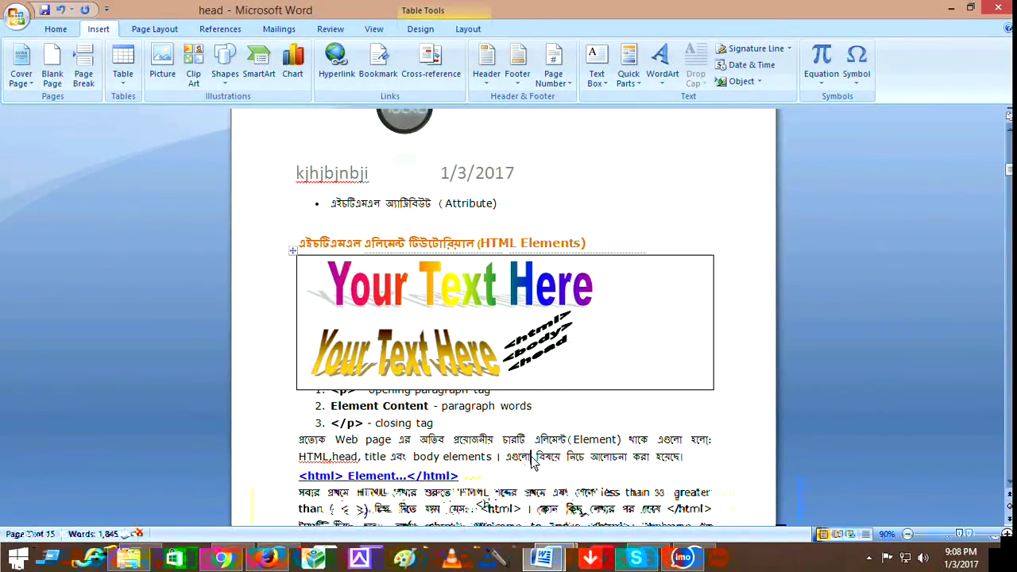
click(758, 82)
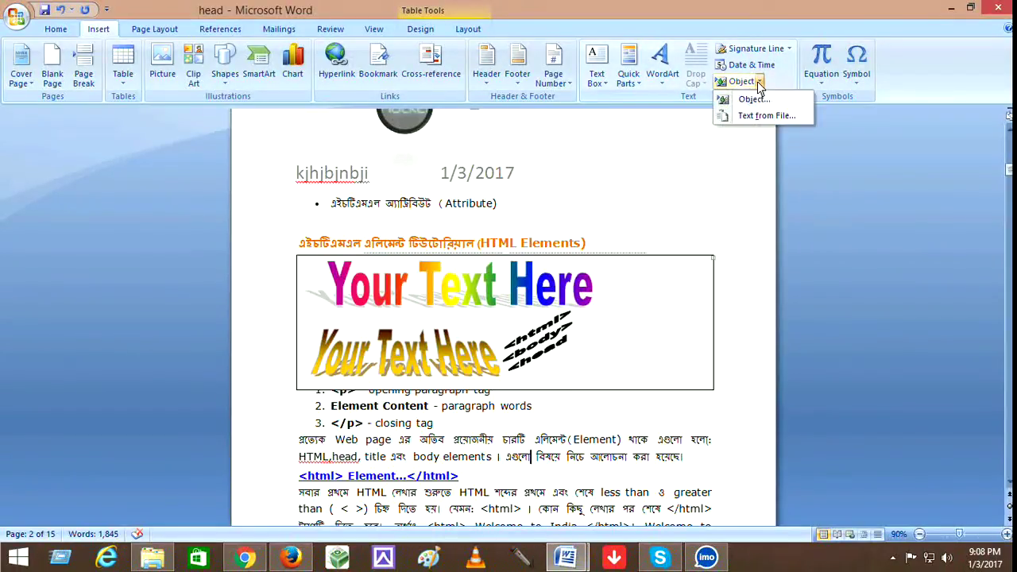
click(752, 100)
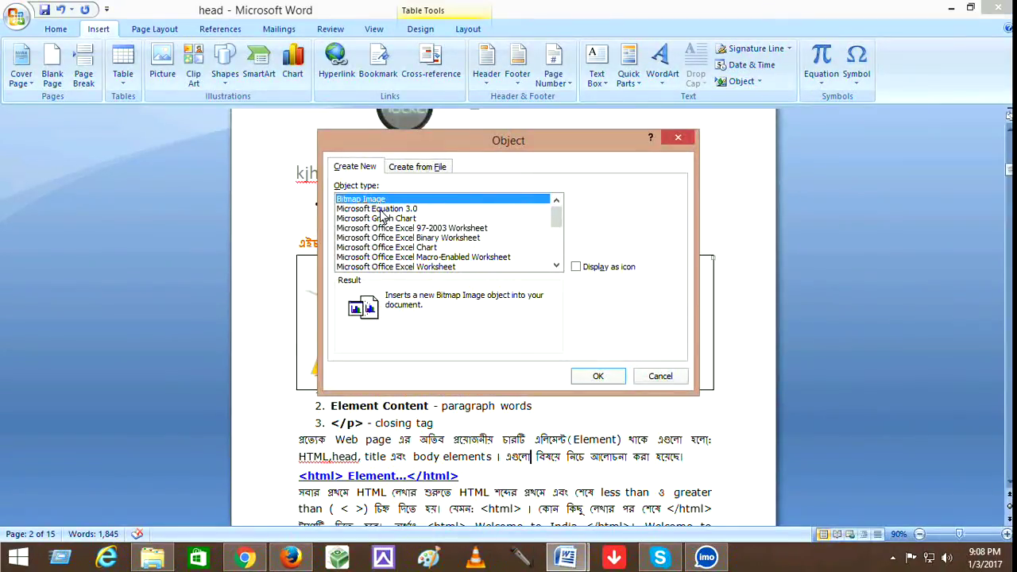
click(380, 209)
click(591, 377)
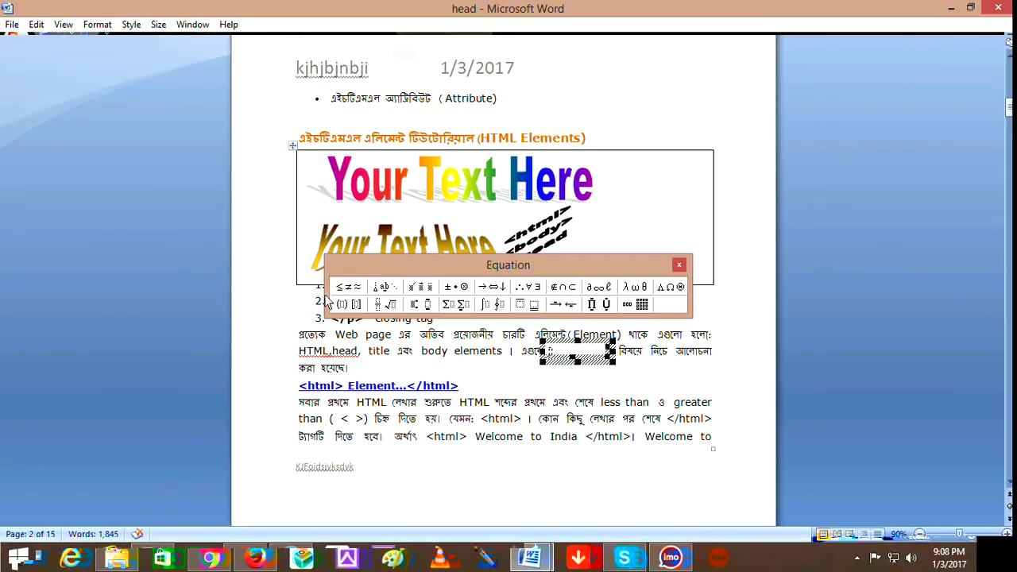
click(344, 306)
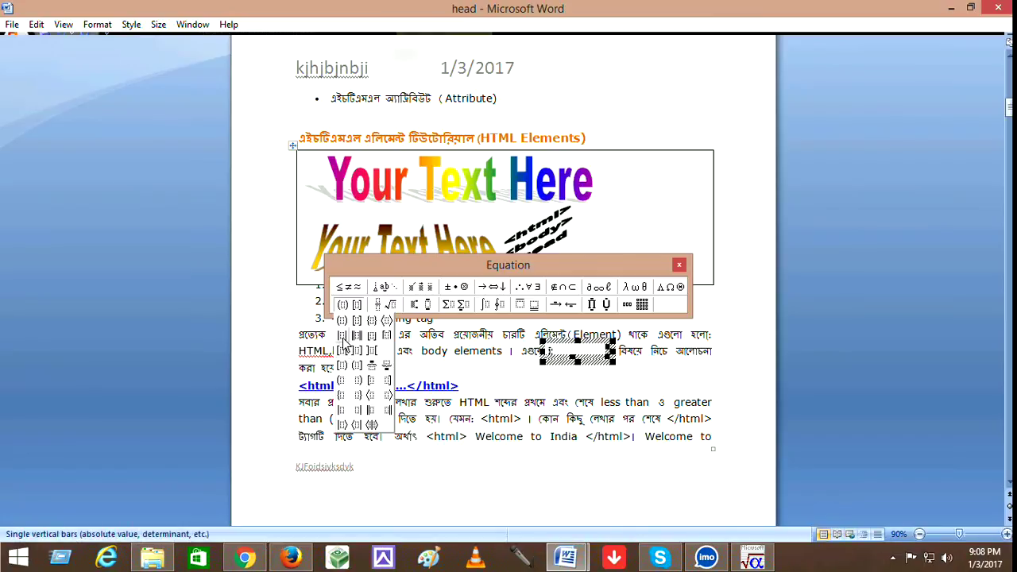
click(345, 326)
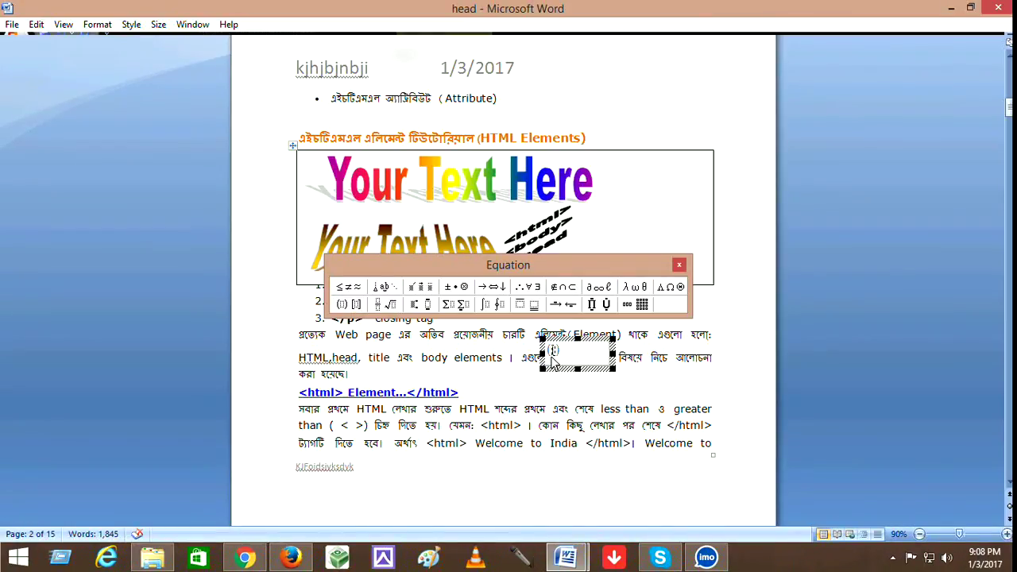
text(1111111111)
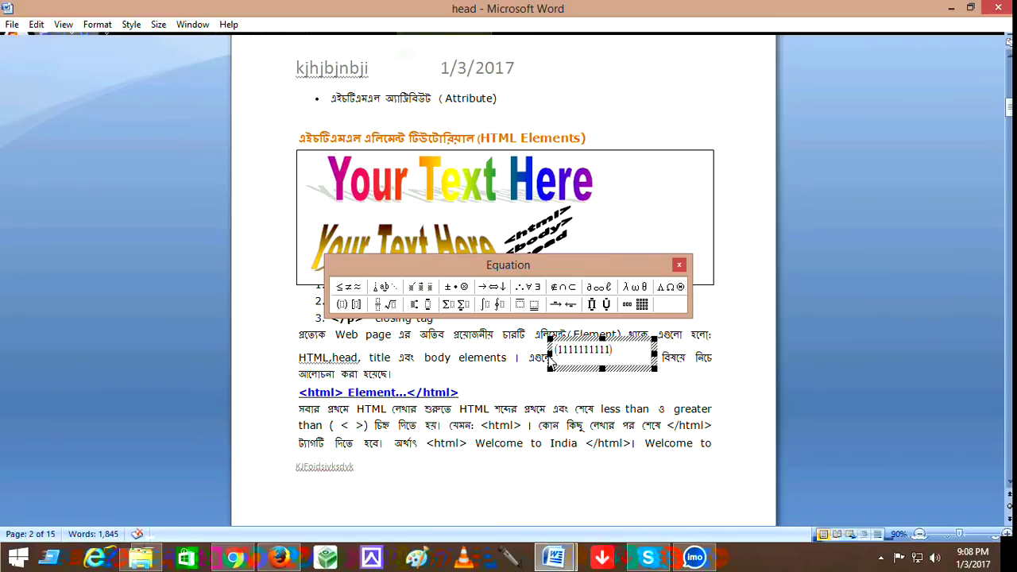
key(Return)
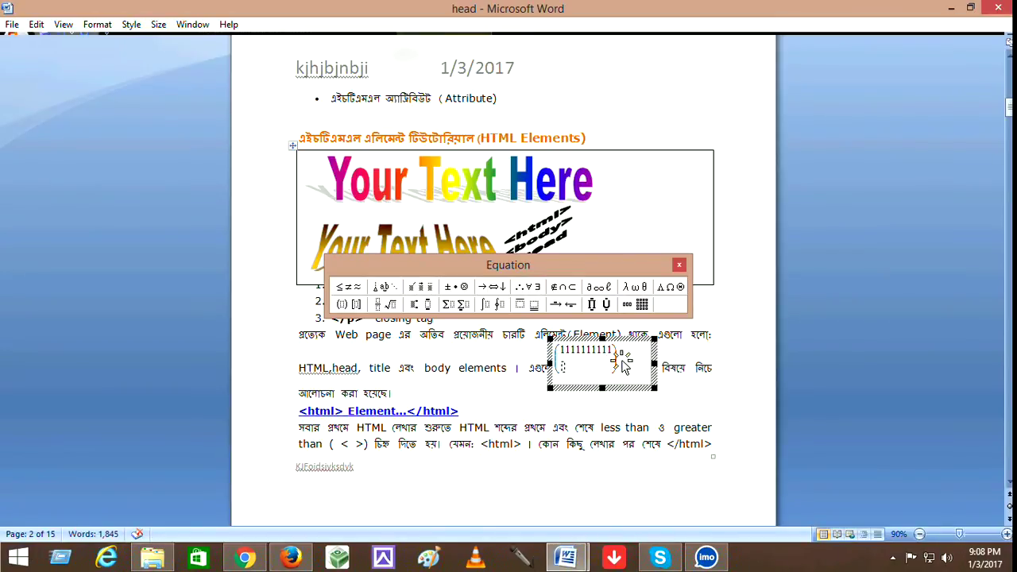
key(Return)
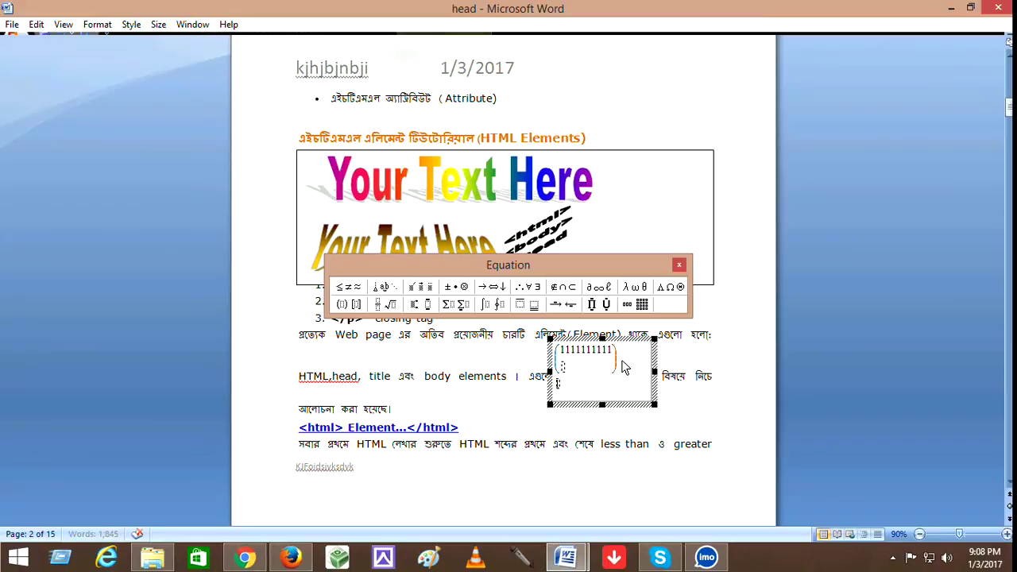
click(450, 305)
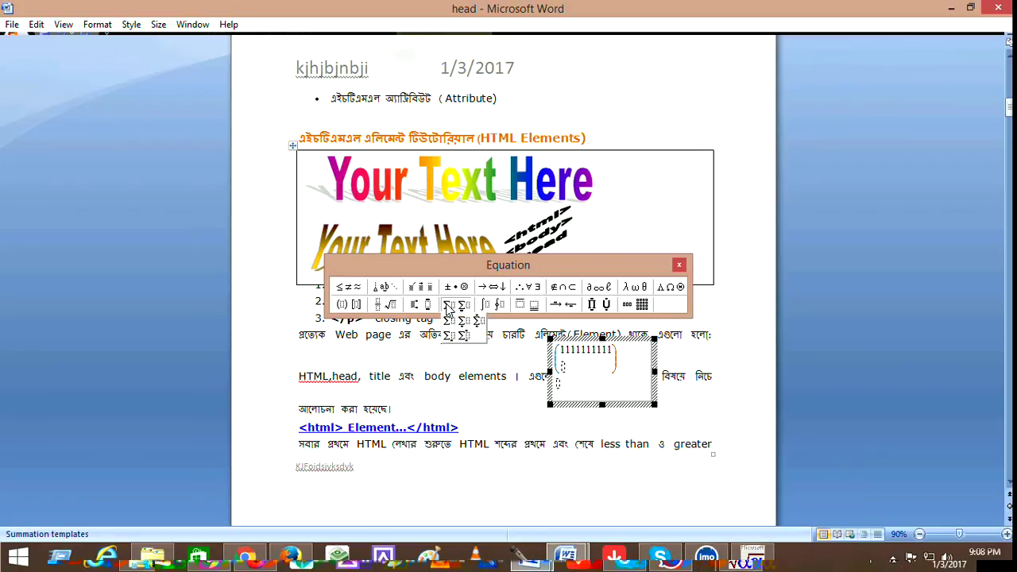
click(740, 552)
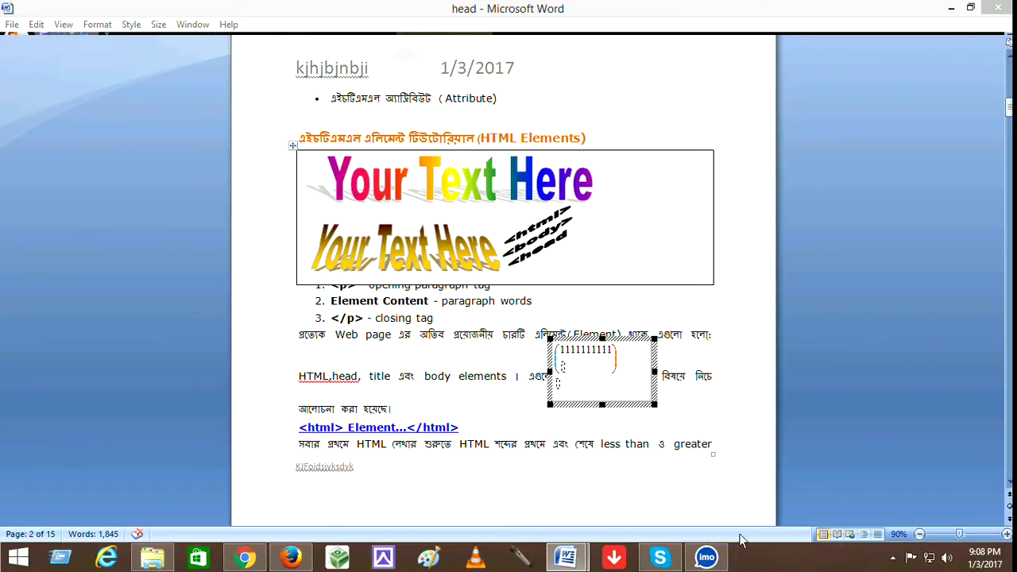
- Put a bra-ket fence containing 254|215 on the equation's third line, then exit the editor
click(581, 362)
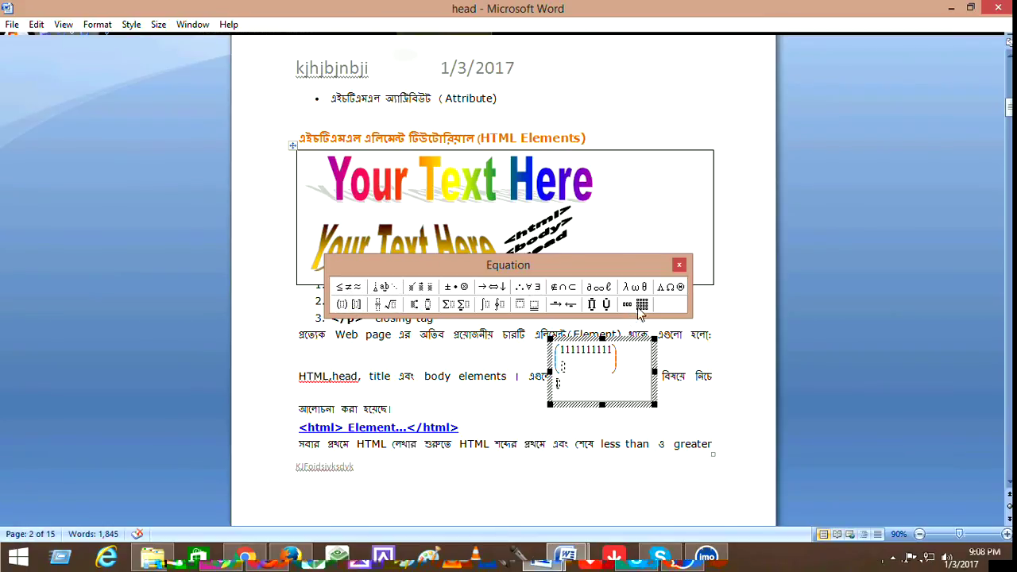
click(354, 308)
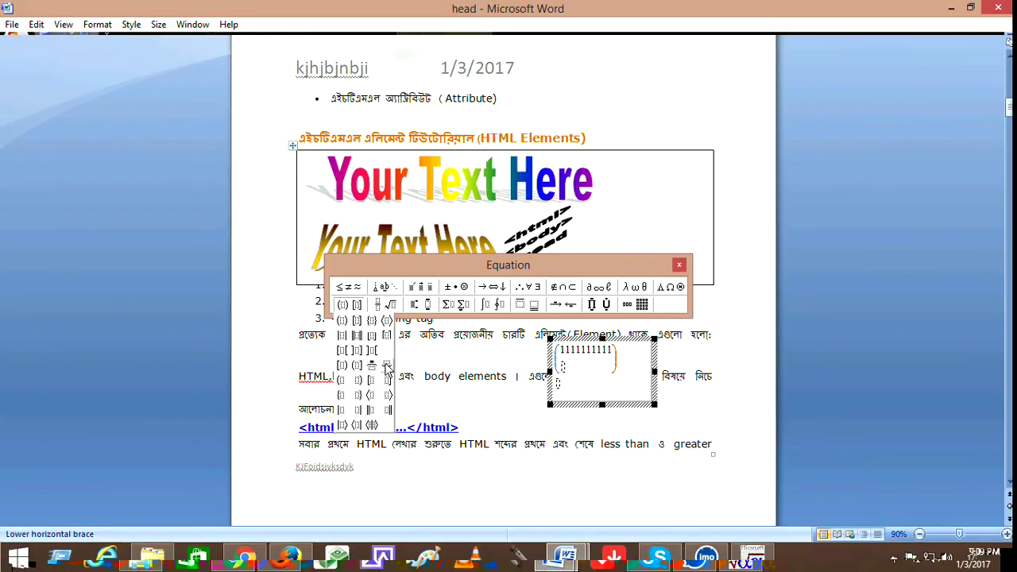
click(371, 427)
text(254|)
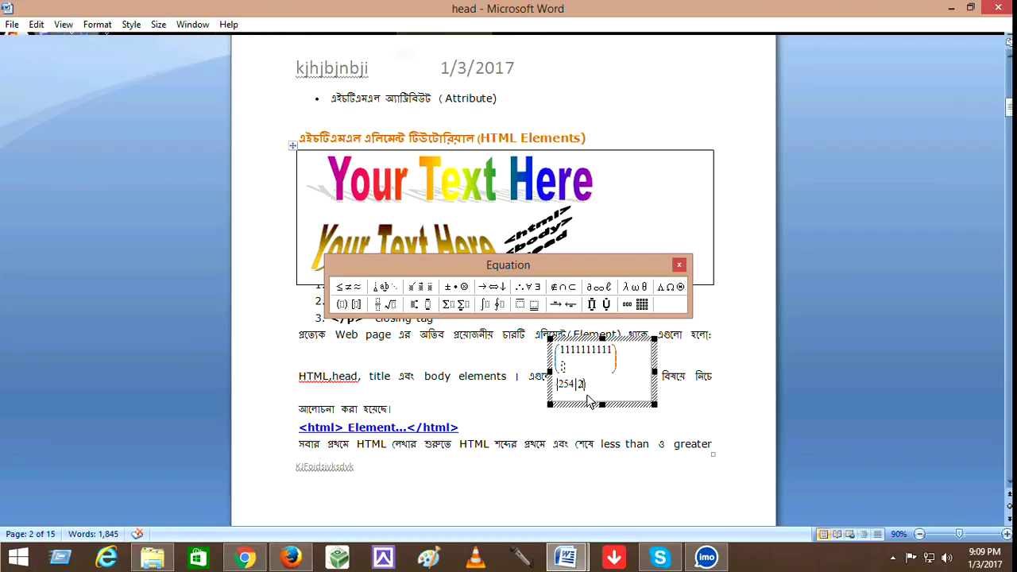
text(215)
click(580, 436)
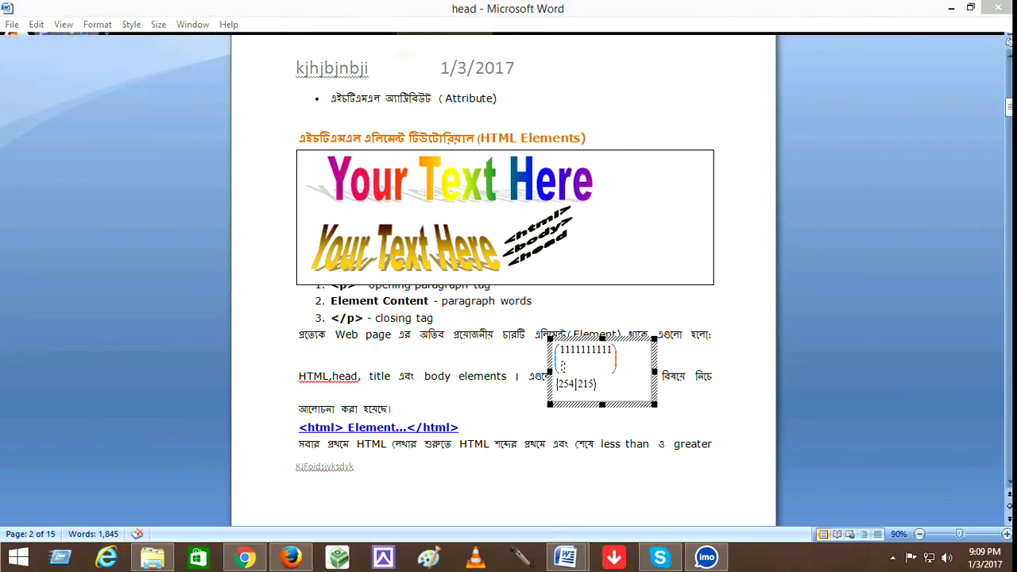
click(890, 210)
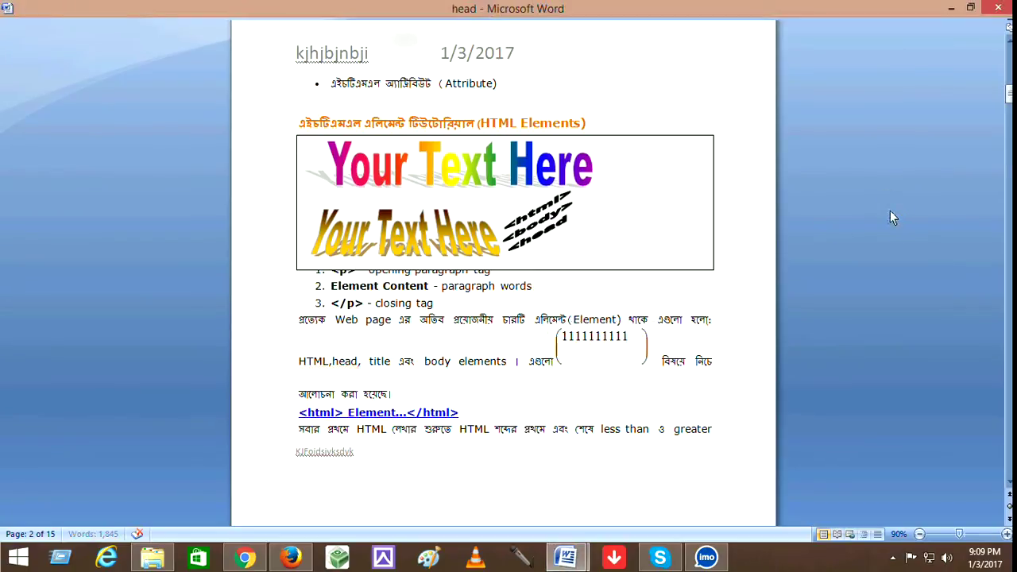
scroll(898, 233, down, 5)
scroll(883, 225, up, 5)
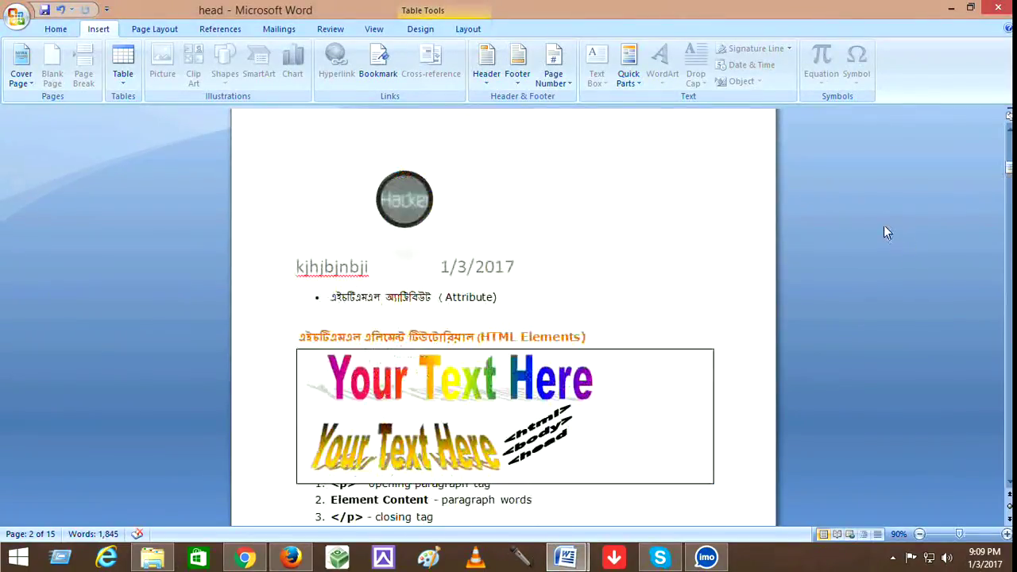
scroll(901, 241, up, 4)
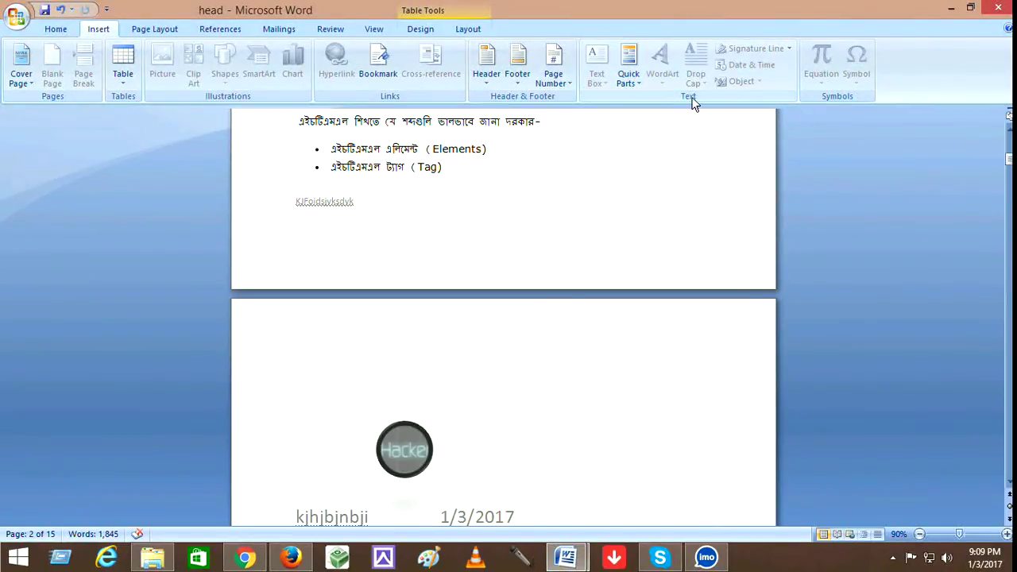
scroll(719, 326, down, 11)
scroll(581, 347, down, 5)
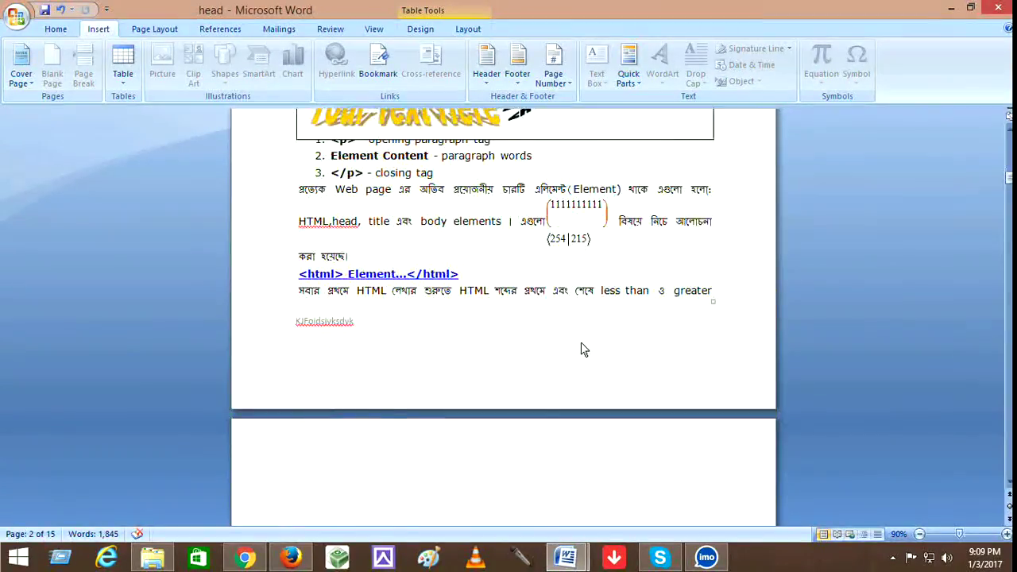
scroll(562, 346, up, 1)
click(586, 203)
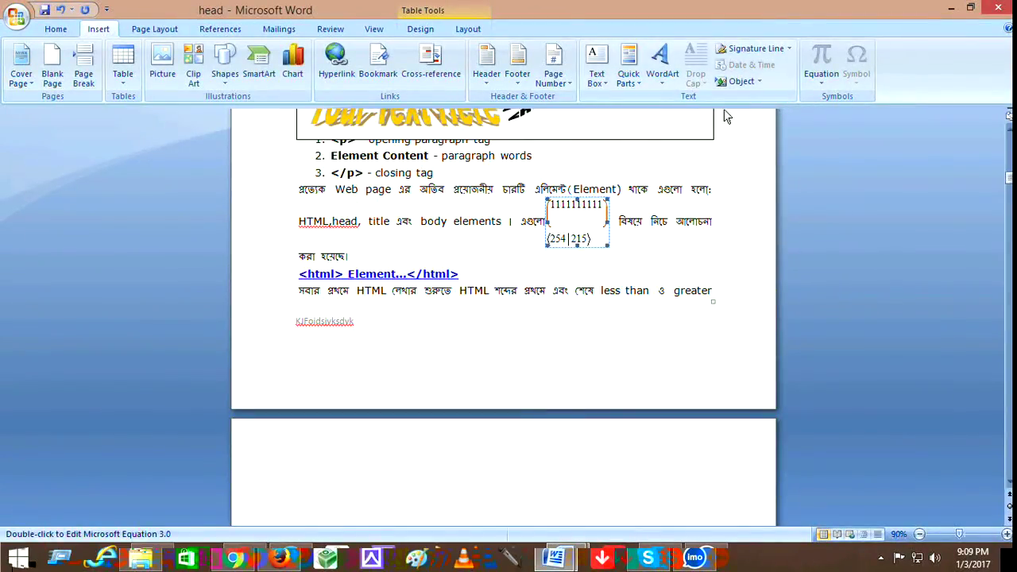
click(504, 209)
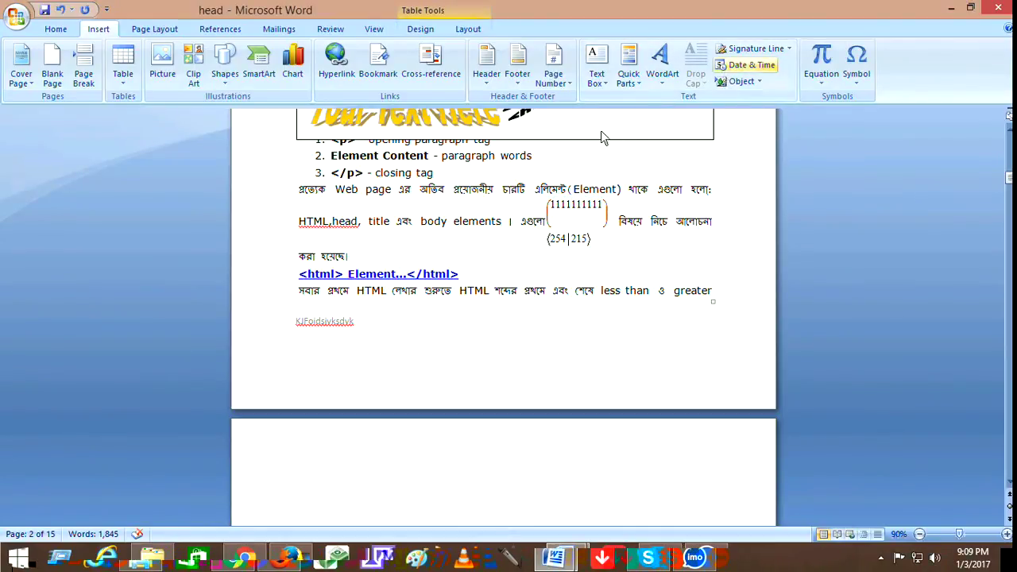
click(458, 276)
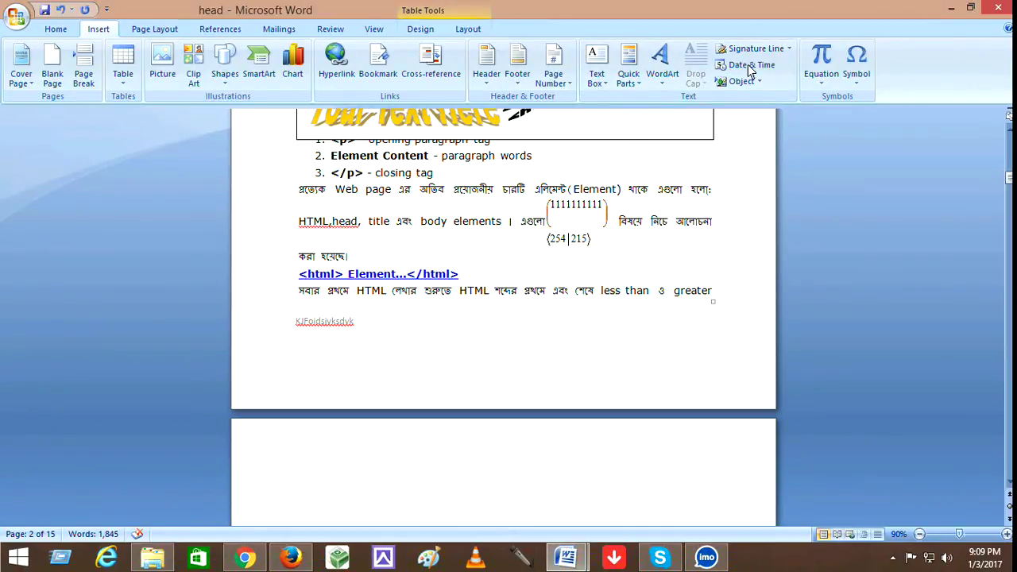